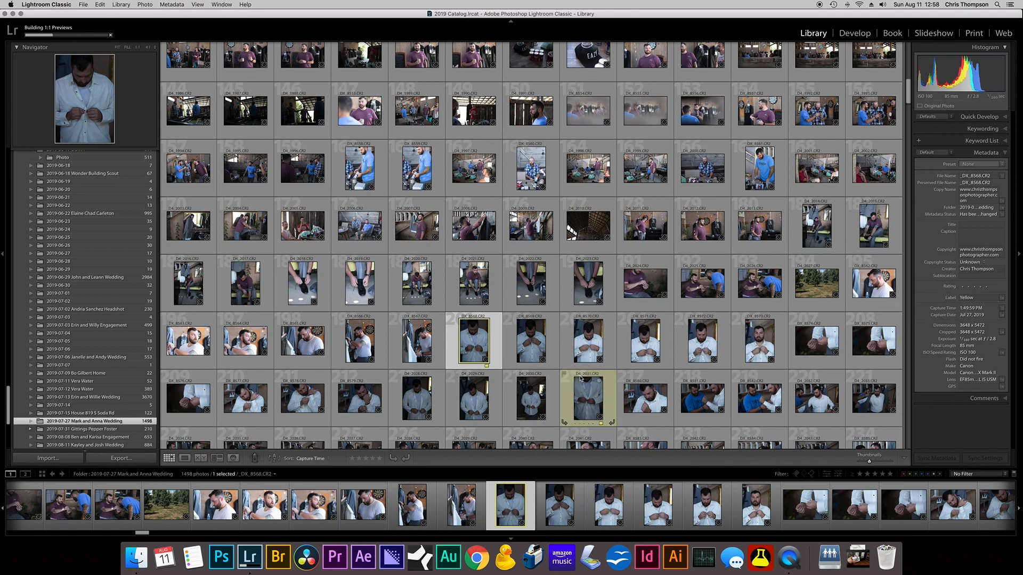
Compare the two yellow-labelled shirt-buttoning photos, _DX_8568.CR2 and _D4_2031.CR2, and their neighbours in the grid
{"action": "left_click", "coordinate": [592, 404]}
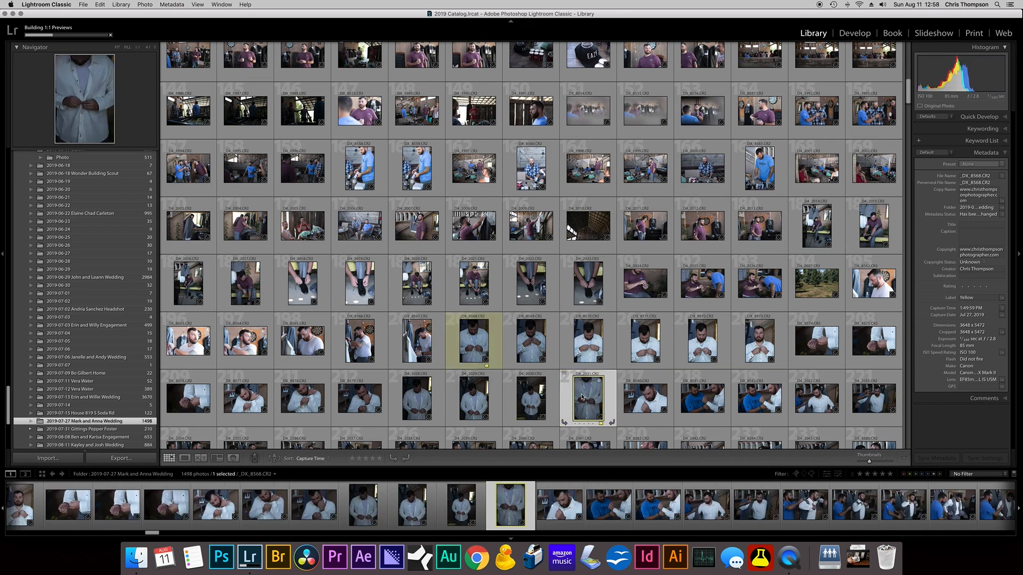
{"action": "left_click", "coordinate": [581, 341]}
{"action": "left_click", "coordinate": [639, 343]}
{"action": "left_click", "coordinate": [481, 351]}
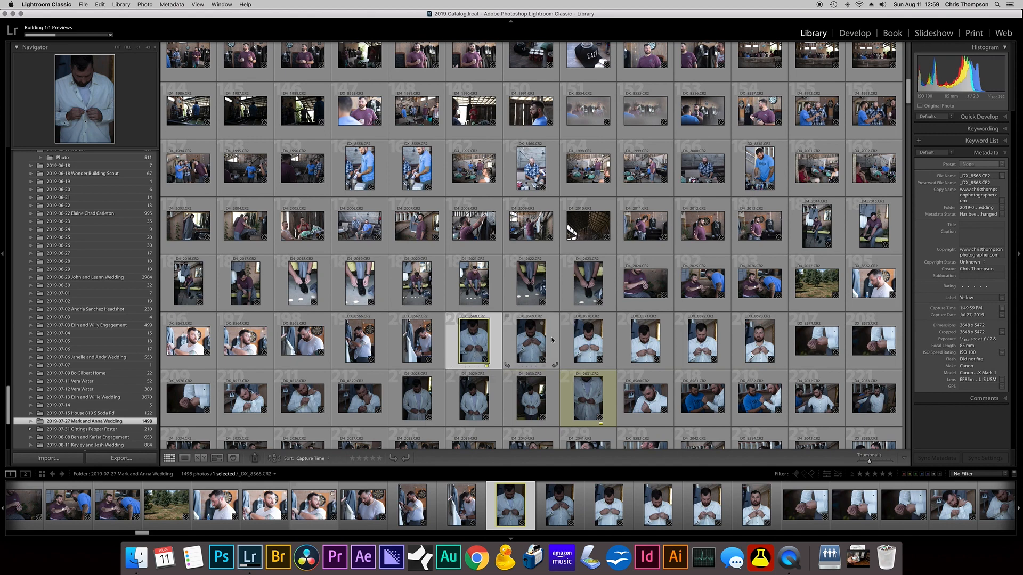
{"action": "left_click", "coordinate": [591, 405]}
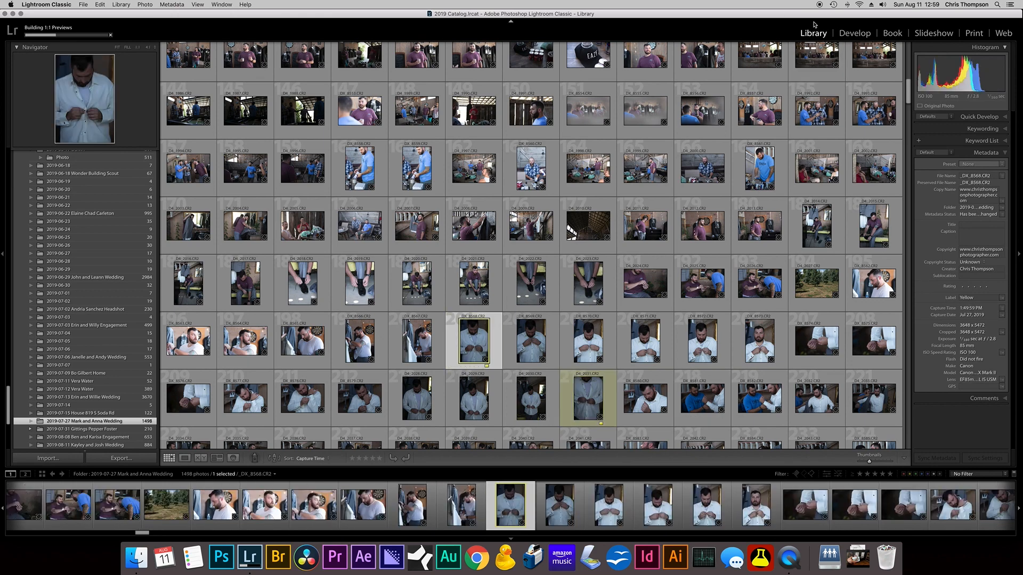
Examine the capture time metadata of the yellow-labelled photos _DX_8568.CR2 and _D4_2031.CR2
{"action": "left_click", "coordinate": [1004, 153]}
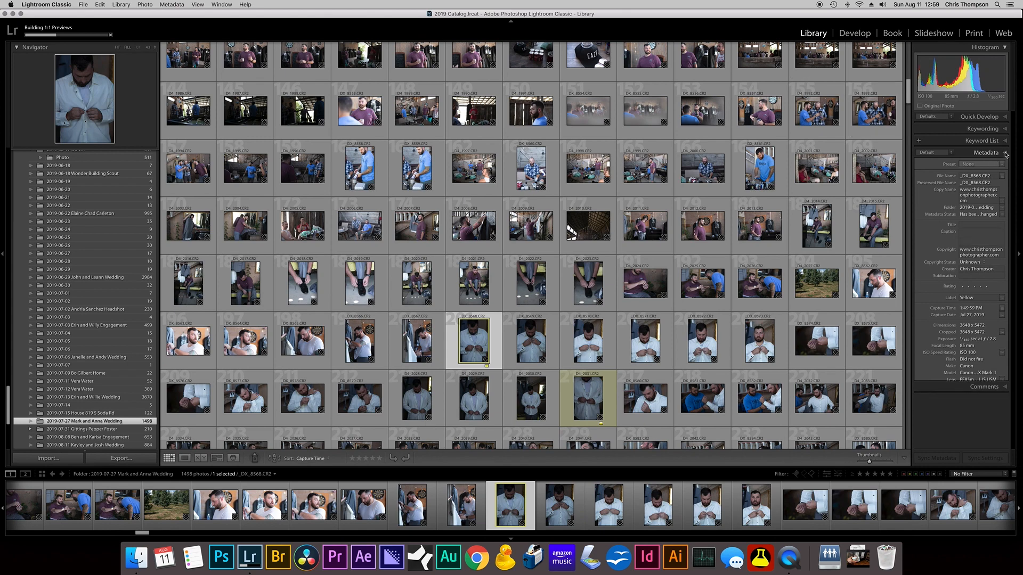
{"action": "left_click", "coordinate": [1005, 154]}
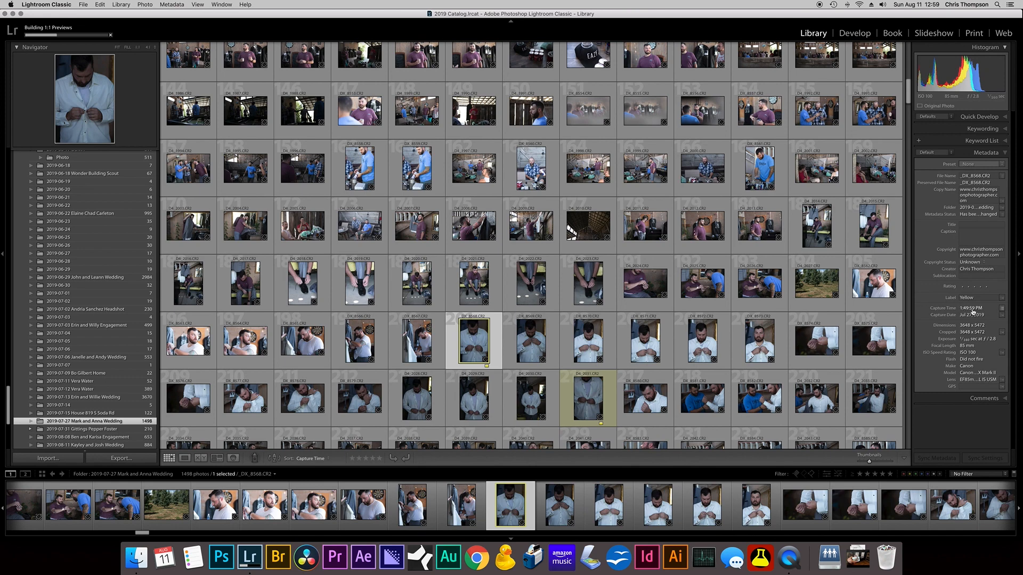
{"action": "left_click", "coordinate": [587, 399]}
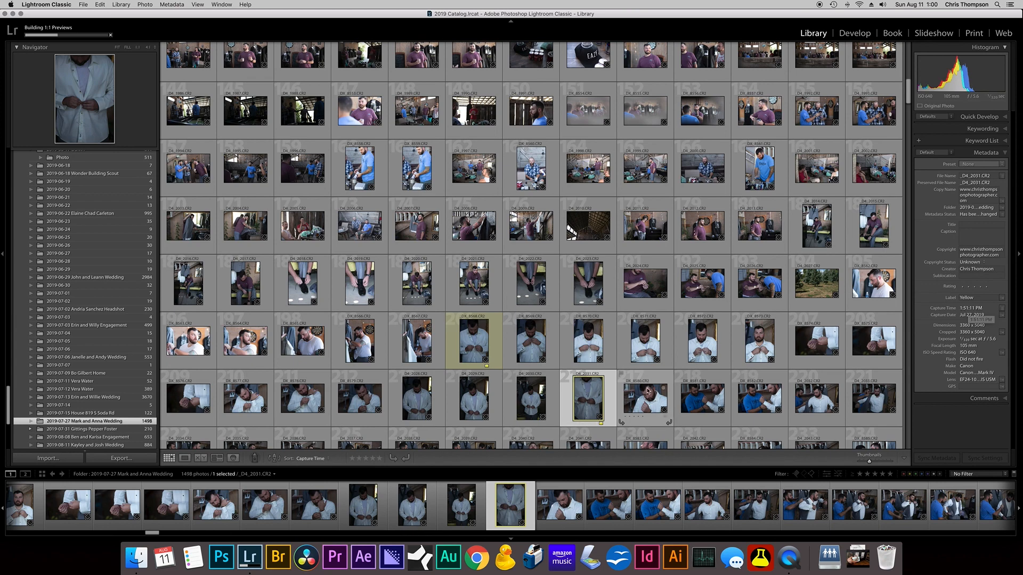
{"action": "left_click", "coordinate": [630, 397]}
{"action": "left_click", "coordinate": [602, 396]}
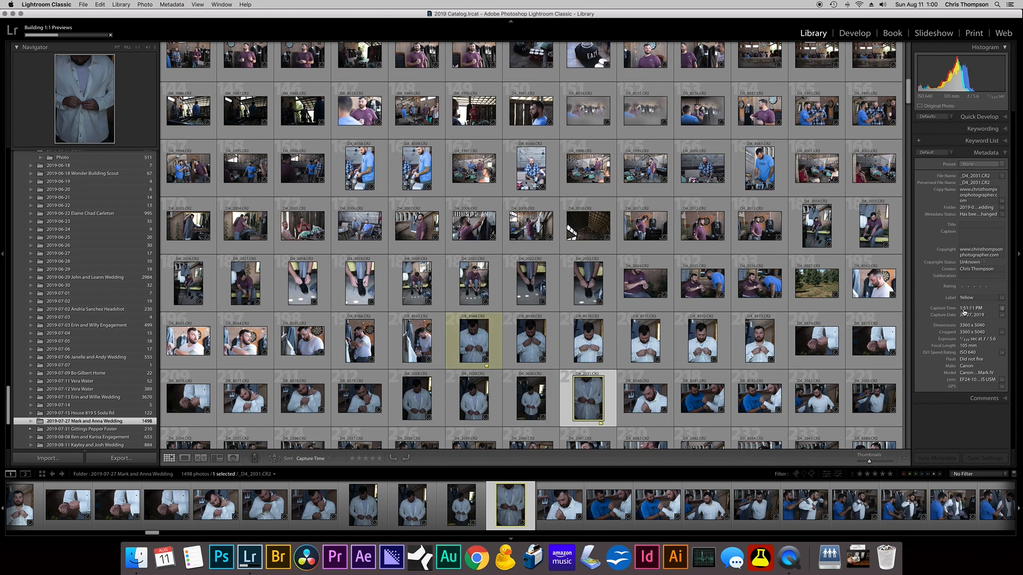
Make _DX_8568.CR2 the active photo and filter the folder to photos from the Canon EOS-1D X Mark II
{"action": "left_click", "coordinate": [477, 337]}
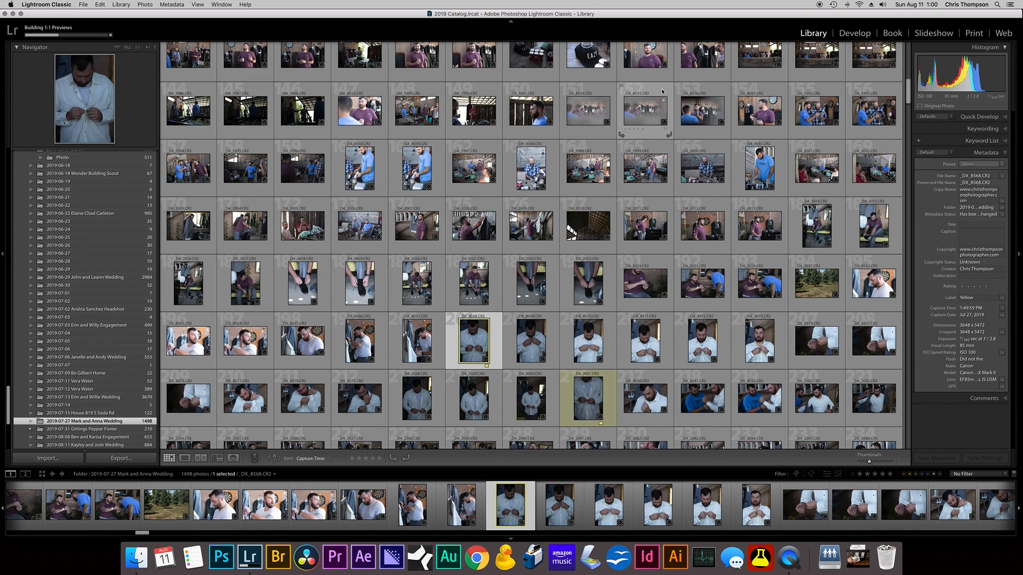
{"action": "key", "text": "j"}
{"action": "key", "text": "backslash"}
{"action": "key", "text": "j"}
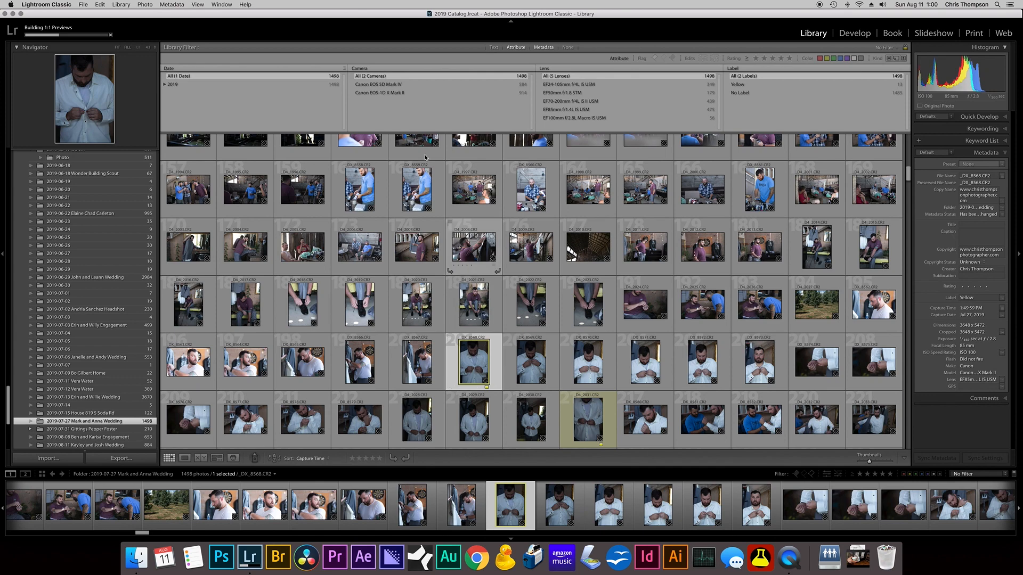
{"action": "left_click", "coordinate": [369, 93]}
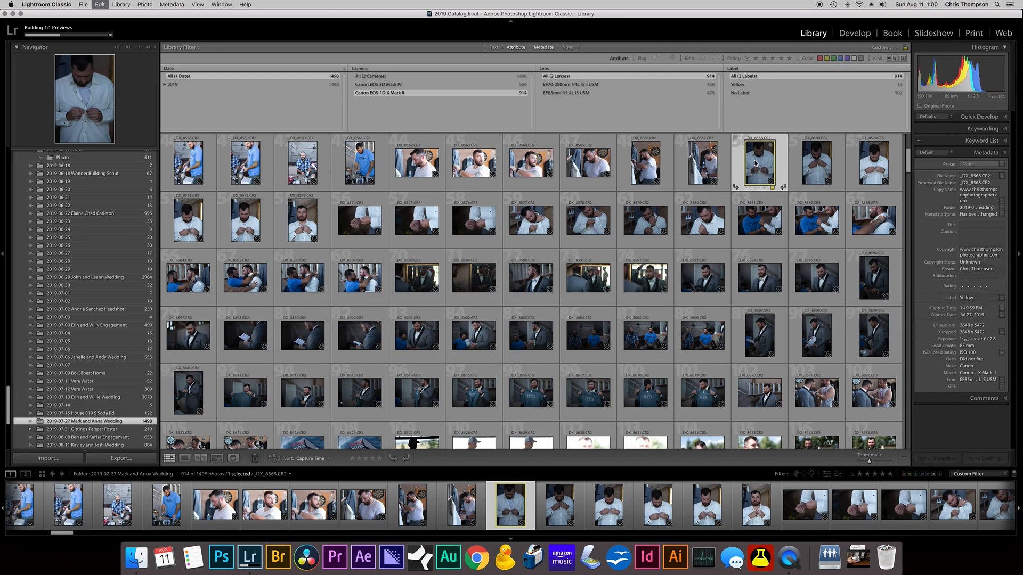
Select all filtered photos and shift their capture times by correcting _DX_8568.CR2 to 1:51:12 PM
{"action": "key", "text": "super+a"}
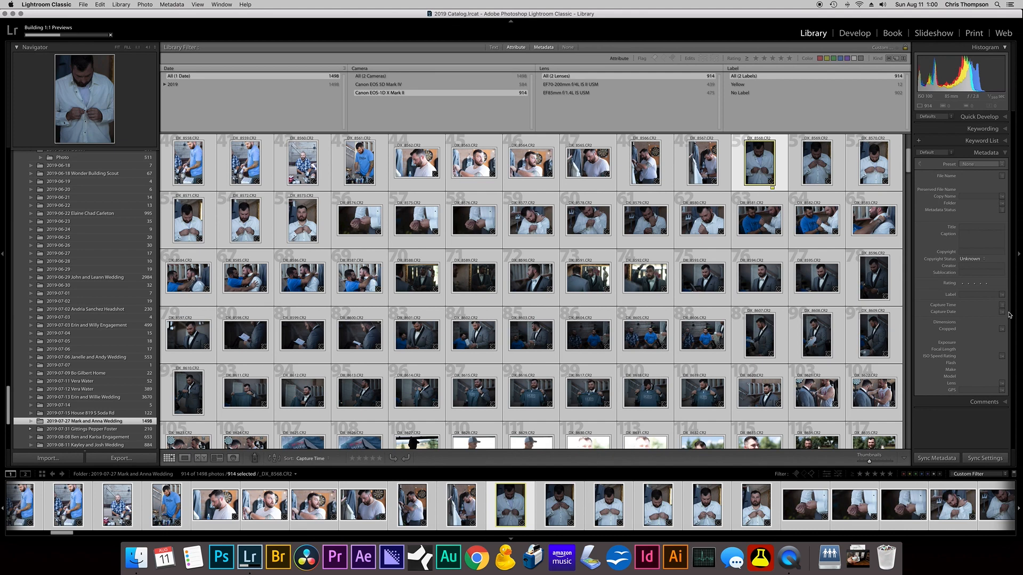
{"action": "left_click", "coordinate": [1001, 305]}
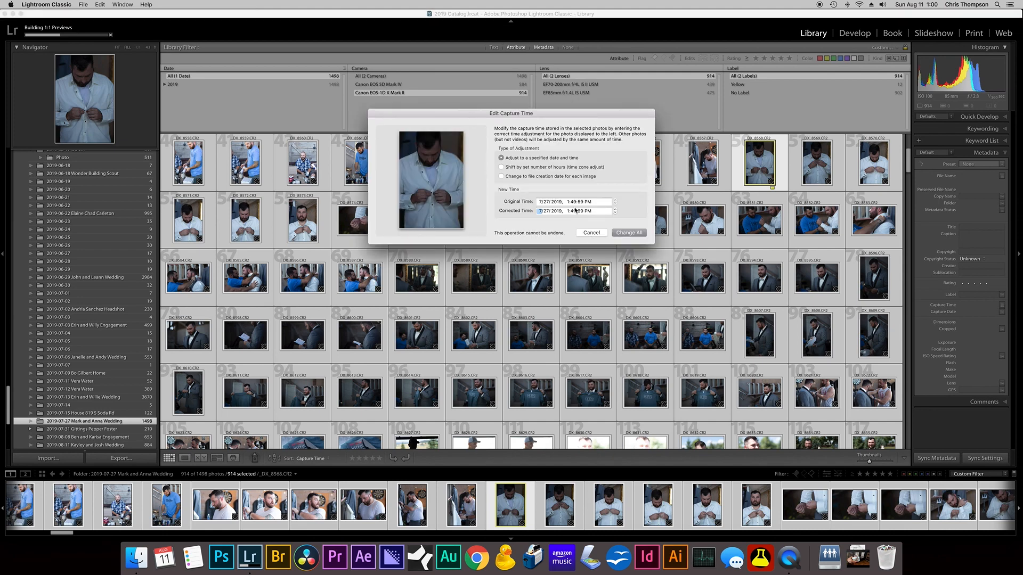
{"action": "left_click", "coordinate": [572, 212]}
{"action": "left_click", "coordinate": [580, 211]}
{"action": "left_click", "coordinate": [633, 234]}
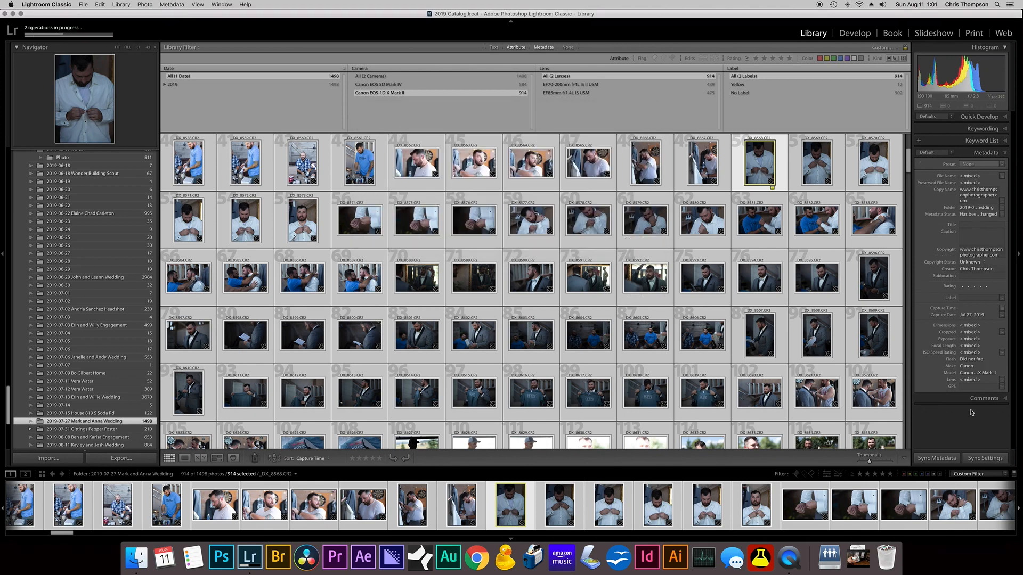
Reset the camera filter to all cameras and locate the two yellow-labelled photos in the combined grid
{"action": "left_click", "coordinate": [380, 76]}
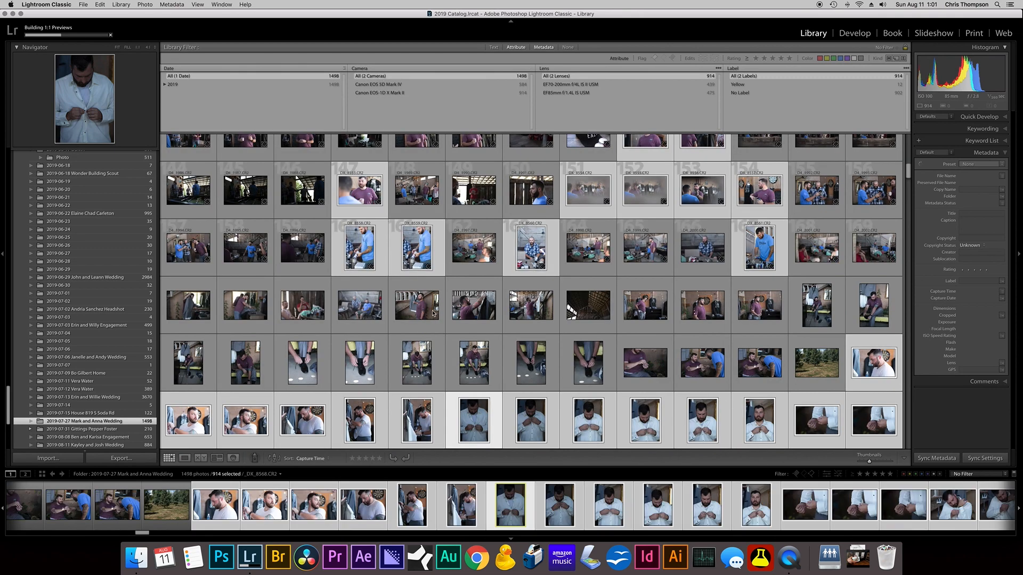
{"action": "scroll", "coordinate": [426, 405], "scroll_direction": "down", "scroll_amount": 9}
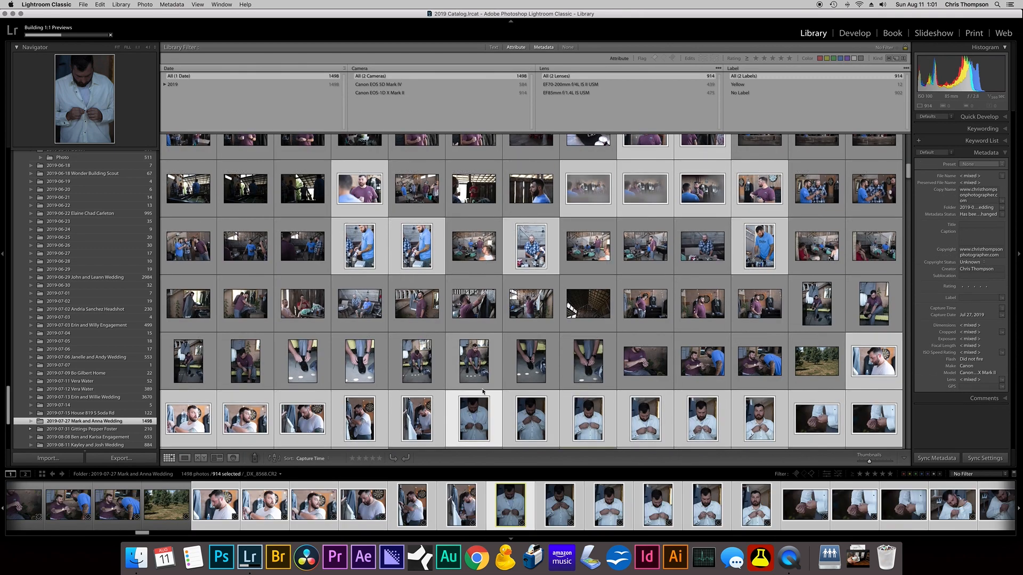
{"action": "scroll", "coordinate": [484, 392], "scroll_direction": "up", "scroll_amount": 5}
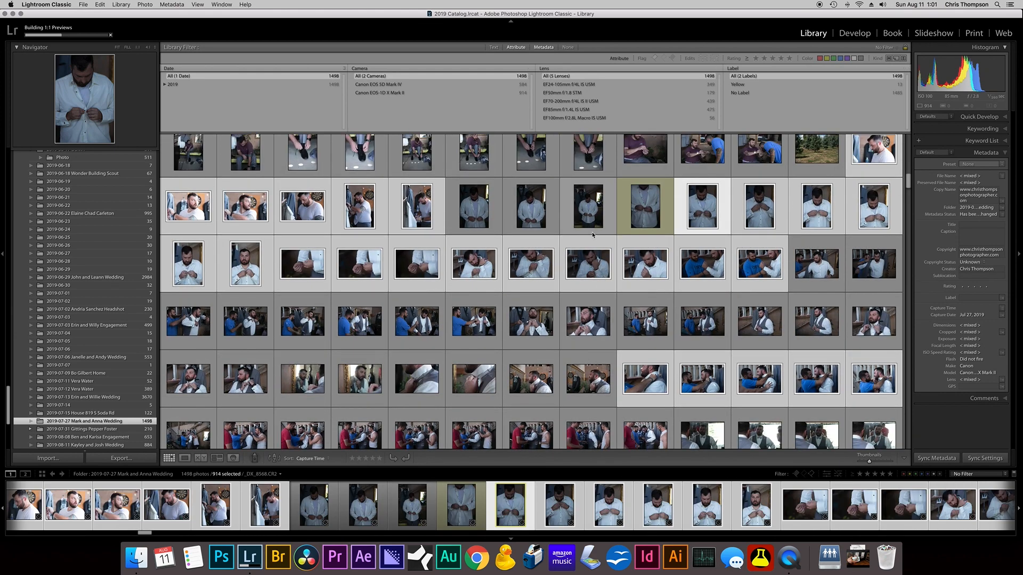
{"action": "scroll", "coordinate": [579, 290], "scroll_direction": "up", "scroll_amount": 3}
{"action": "scroll", "coordinate": [675, 336], "scroll_direction": "down", "scroll_amount": 1}
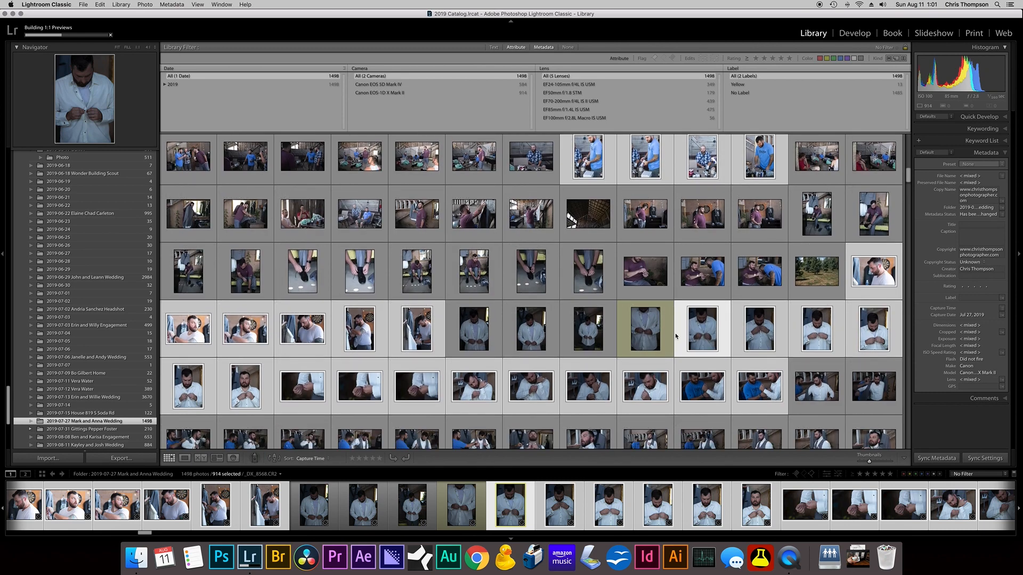
Check the chronological order of both cameras' shirt-buttoning photos by viewing them one after another at full size
{"action": "left_click", "coordinate": [642, 325]}
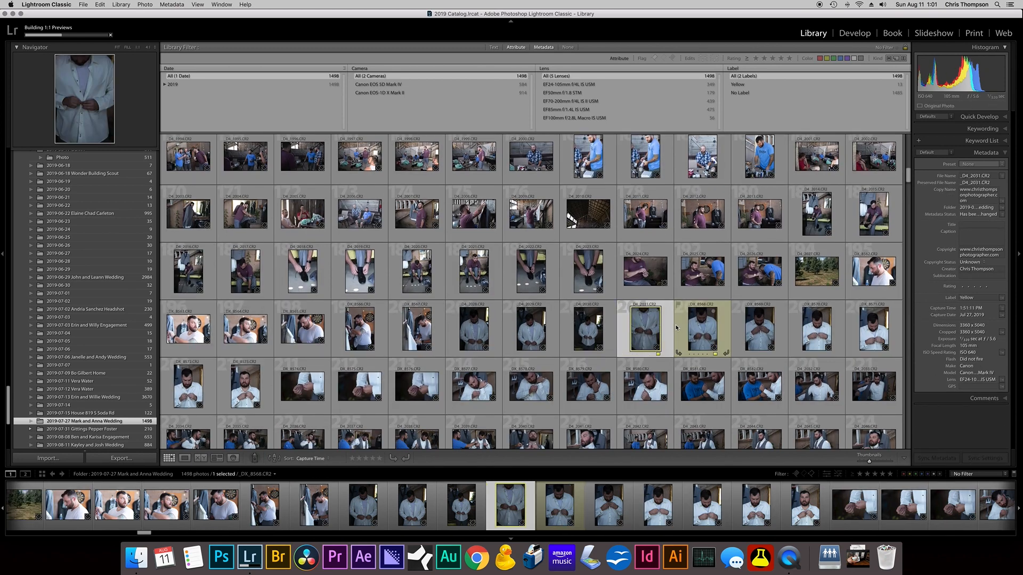
{"action": "left_click", "coordinate": [588, 326]}
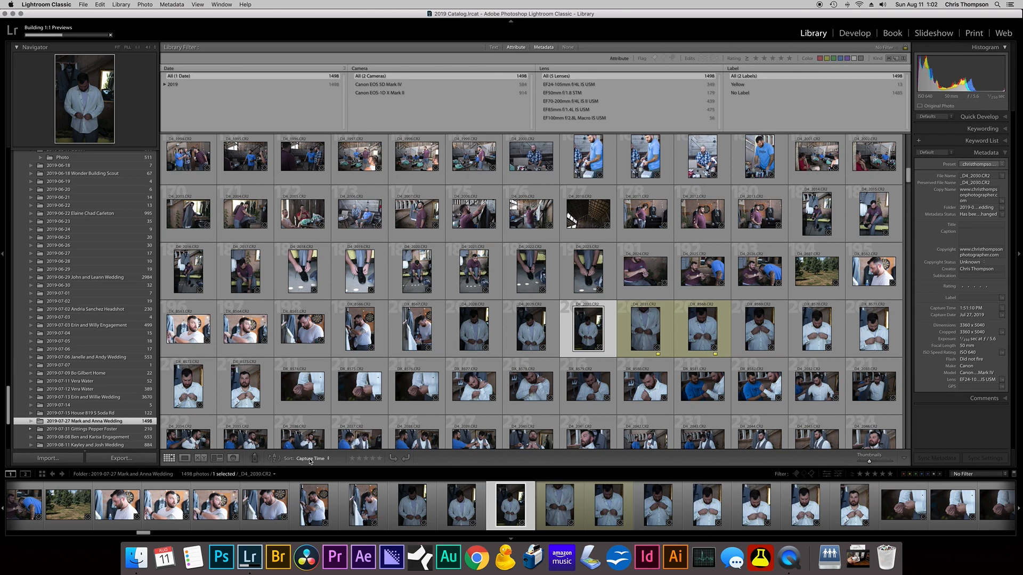
{"action": "double_click", "coordinate": [478, 324]}
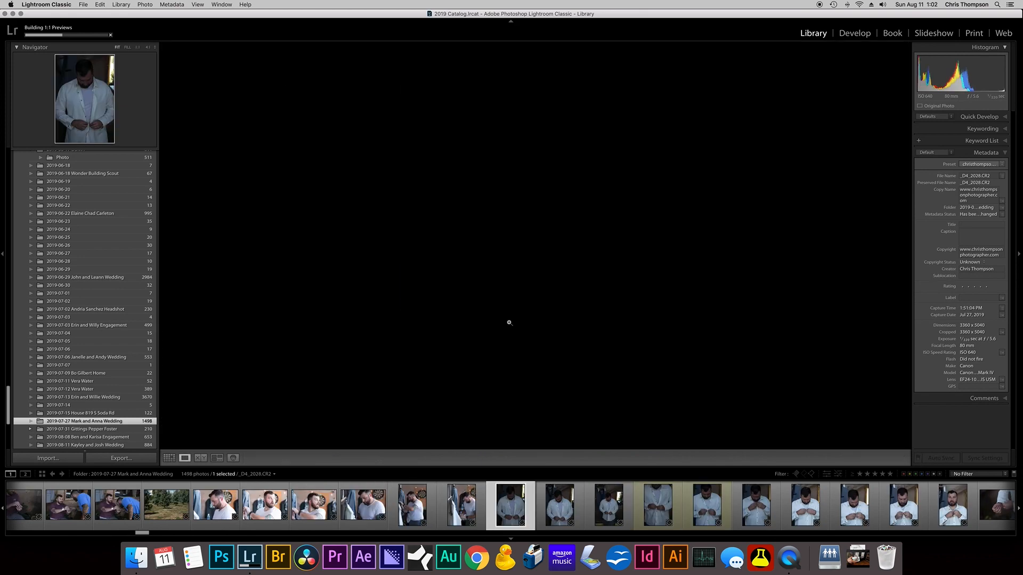
{"action": "key", "text": "Right"}
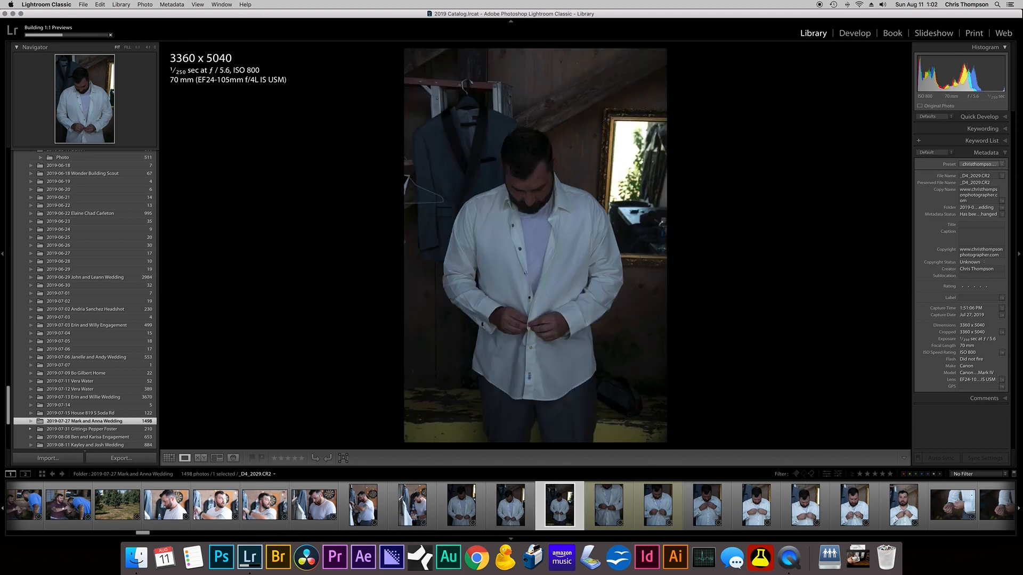
{"action": "key", "text": "Right"}
{"action": "key", "text": "Right"}
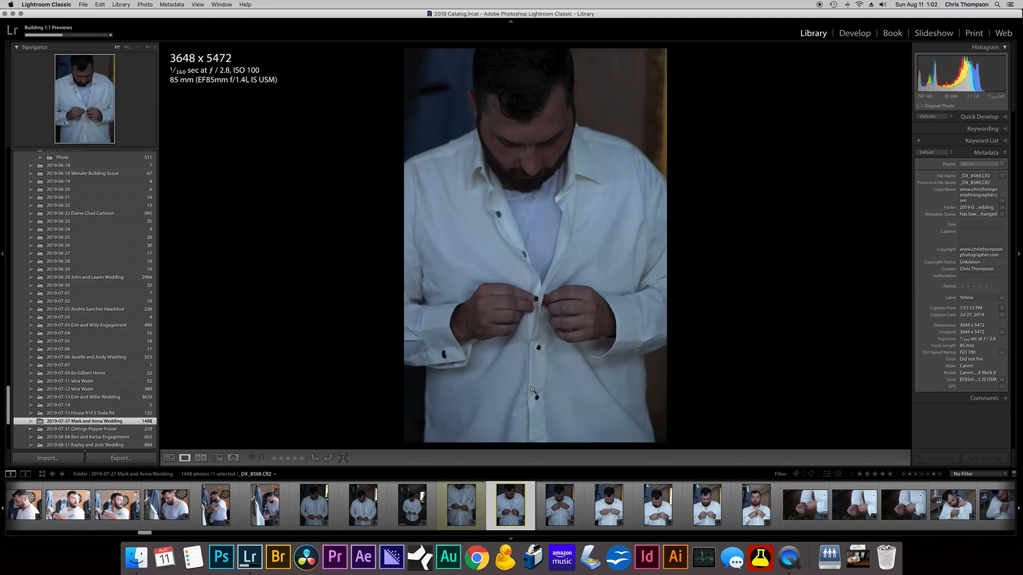
{"action": "left_click", "coordinate": [472, 504]}
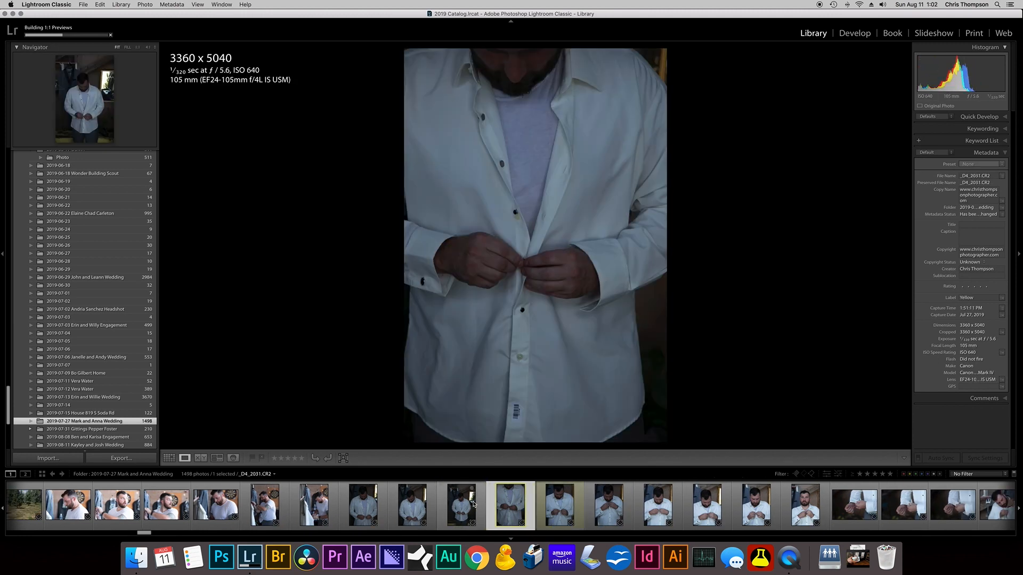
{"action": "key", "text": "Right"}
{"action": "key", "text": "Right"}
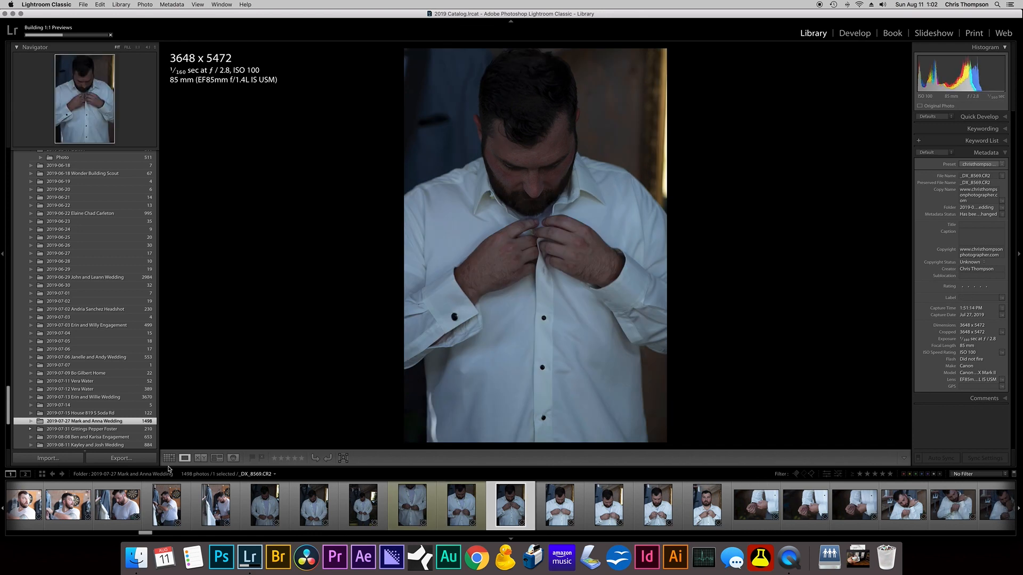
Return to the thumbnail grid and hide the library filter bar
{"action": "left_click", "coordinate": [169, 459]}
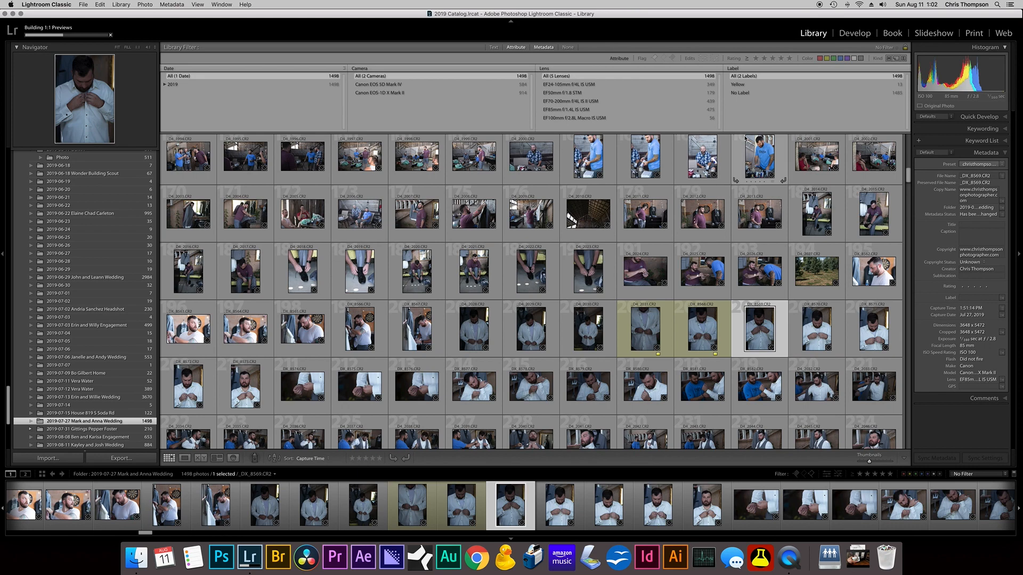
{"action": "key", "text": "backslash"}
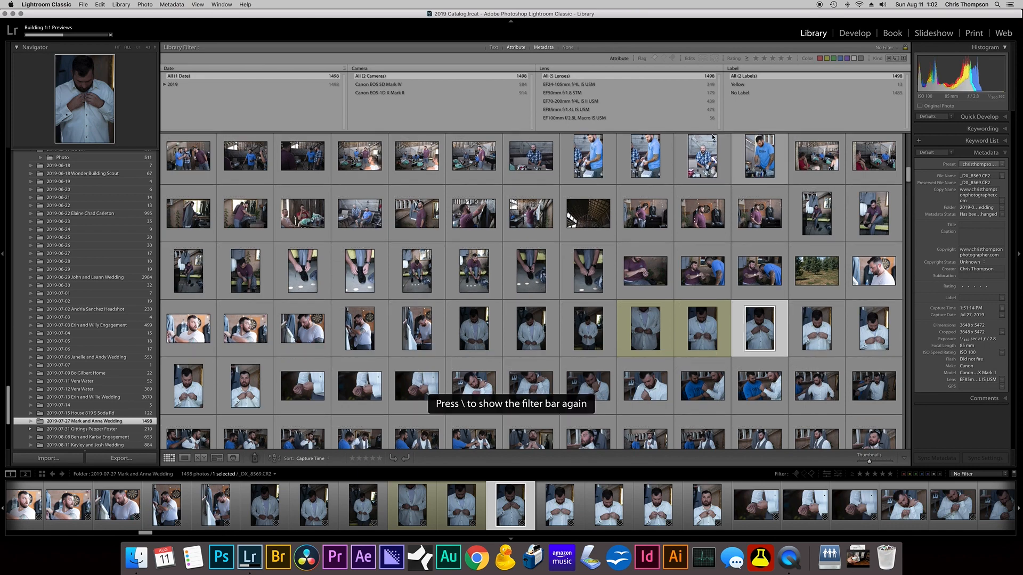